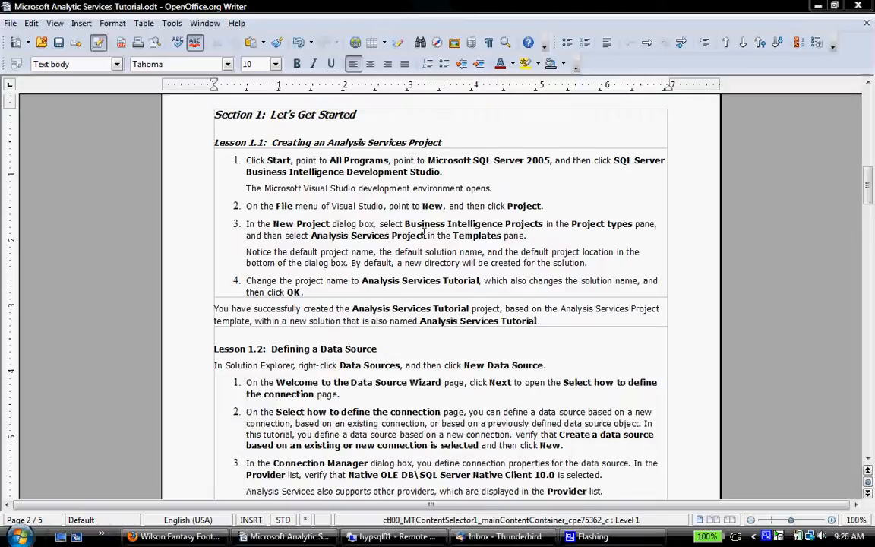
# Switch to Visual Studio in the hypsql01 remote session and start a new data source, proceeding to its connection definition.
pyautogui.click(385, 536)
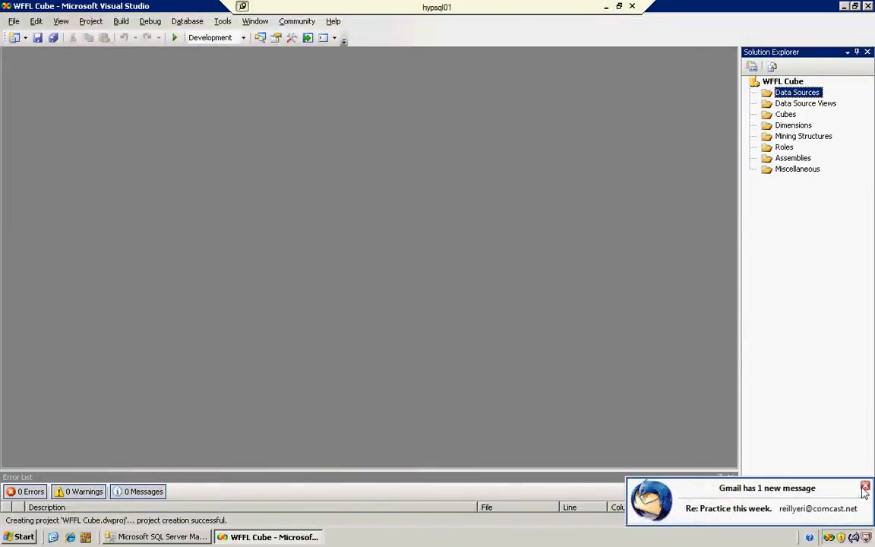
pyautogui.click(864, 487)
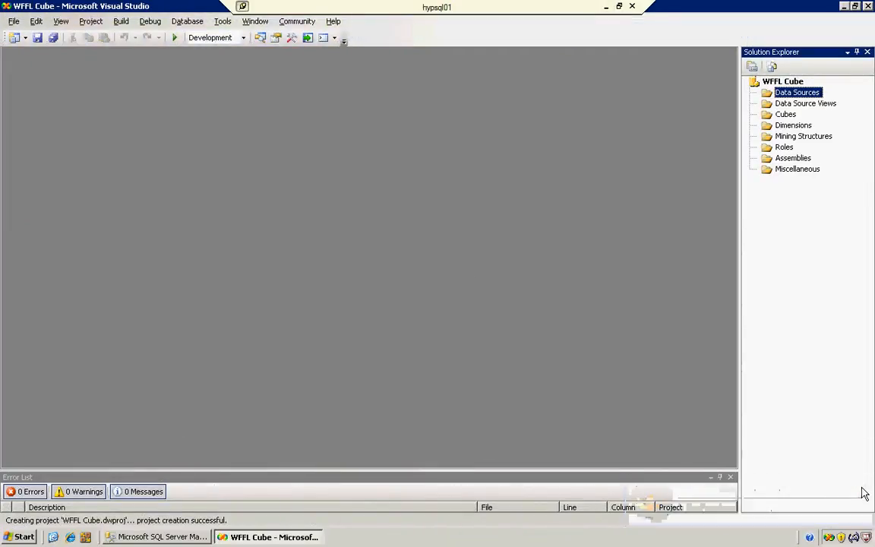
pyautogui.rightClick(793, 93)
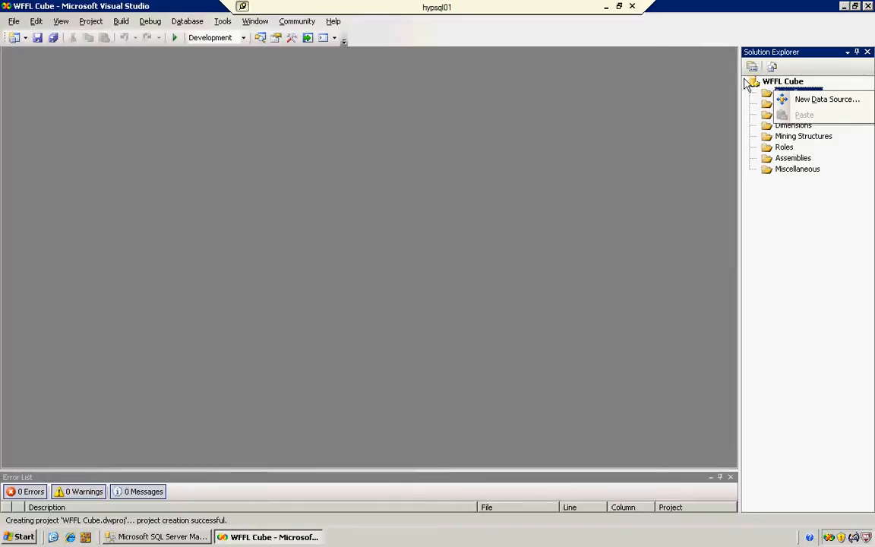
pyautogui.click(808, 213)
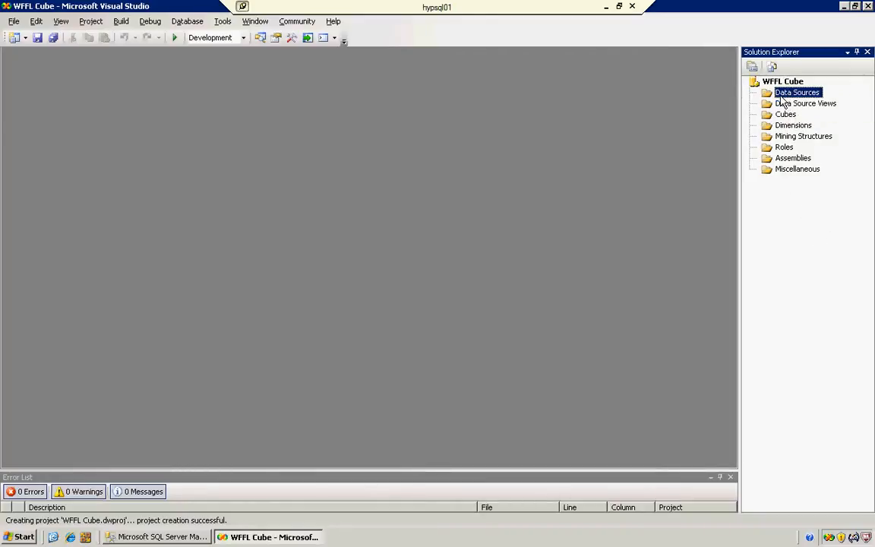
pyautogui.rightClick(779, 92)
pyautogui.click(816, 102)
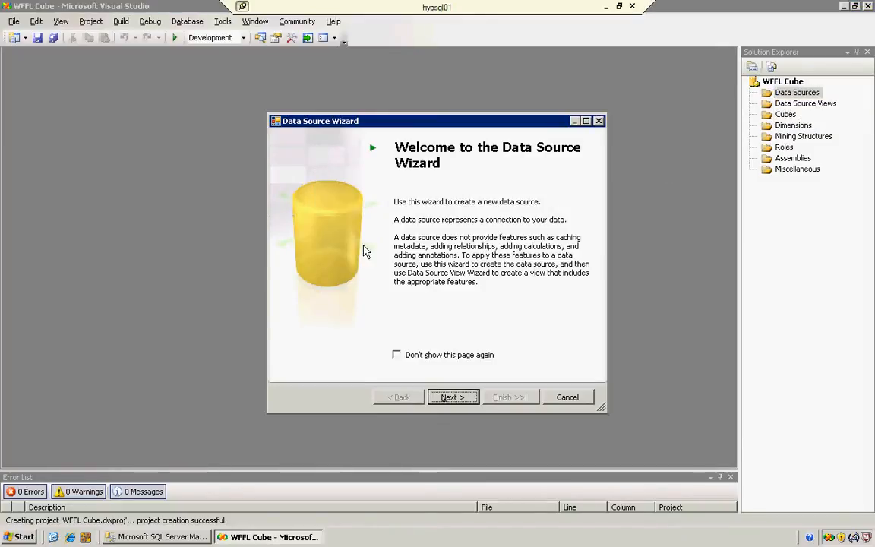
pyautogui.click(451, 397)
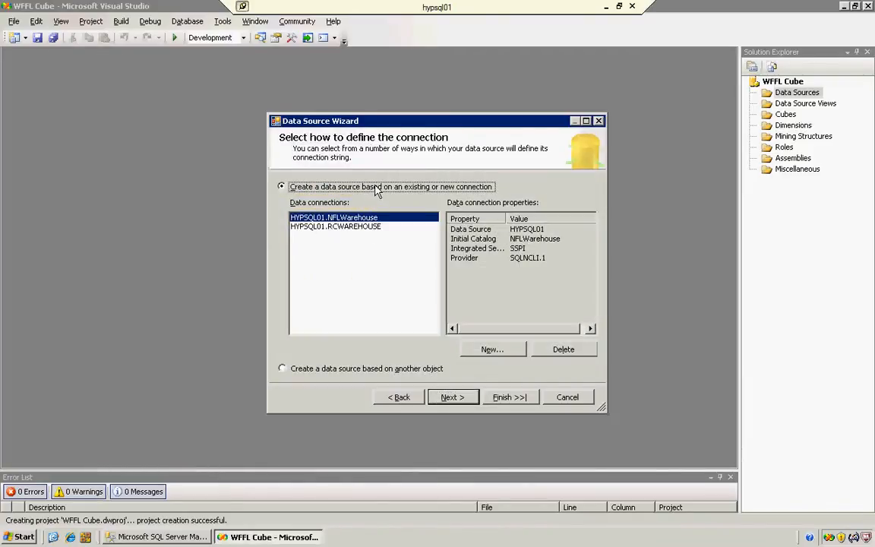
# Delete the existing HYPSQL01.NFLWarehouse and HYPSQL01.RCWAREHOUSE data connections.
pyautogui.click(376, 225)
pyautogui.press('Up')
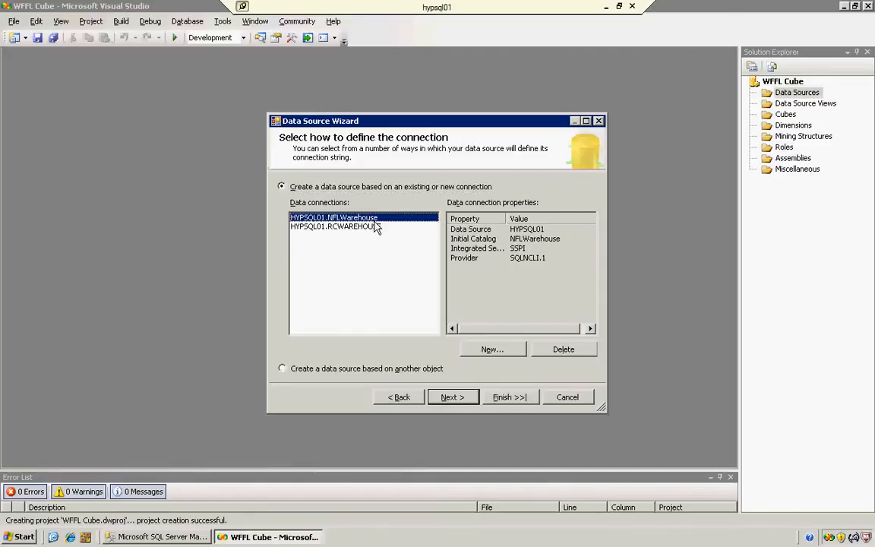
pyautogui.click(563, 349)
pyautogui.click(563, 348)
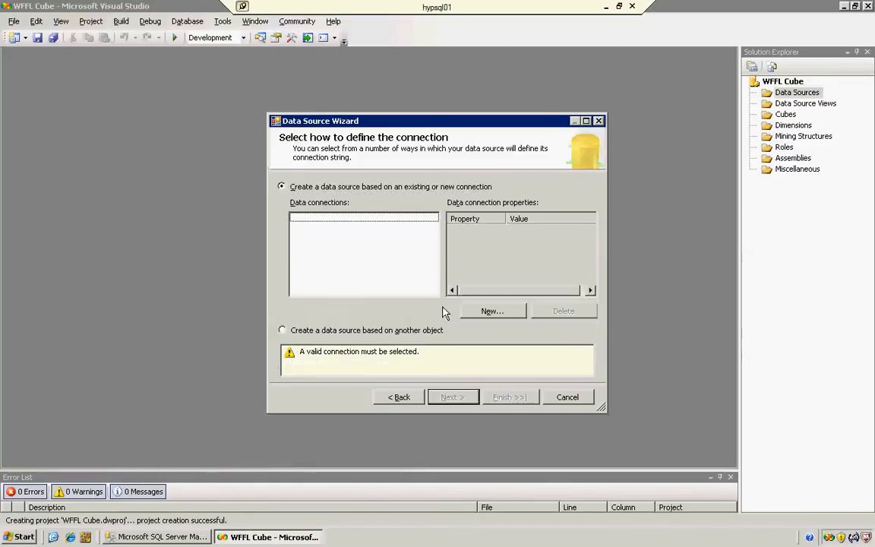
# Create a new data connection to server HYPSQL01 with the NFLWarehouse database.
pyautogui.click(501, 316)
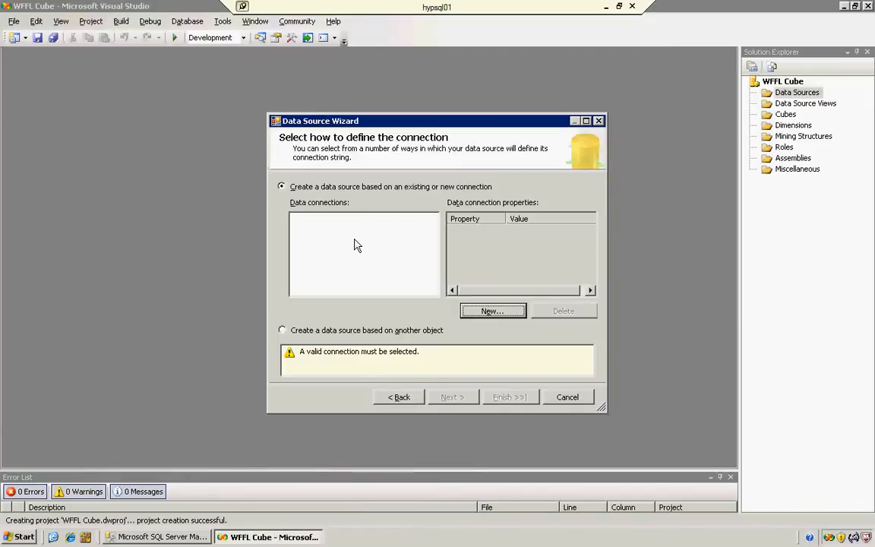
pyautogui.click(490, 311)
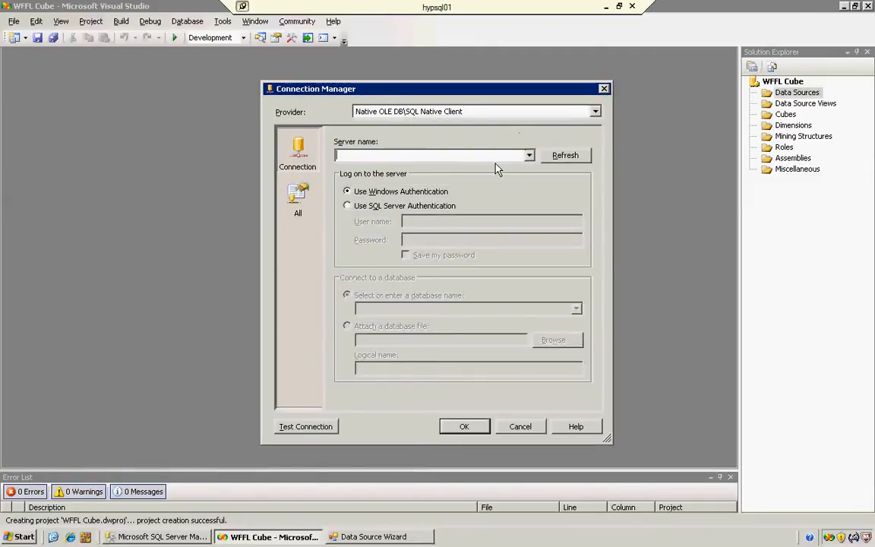
pyautogui.write('HYPSQL01')
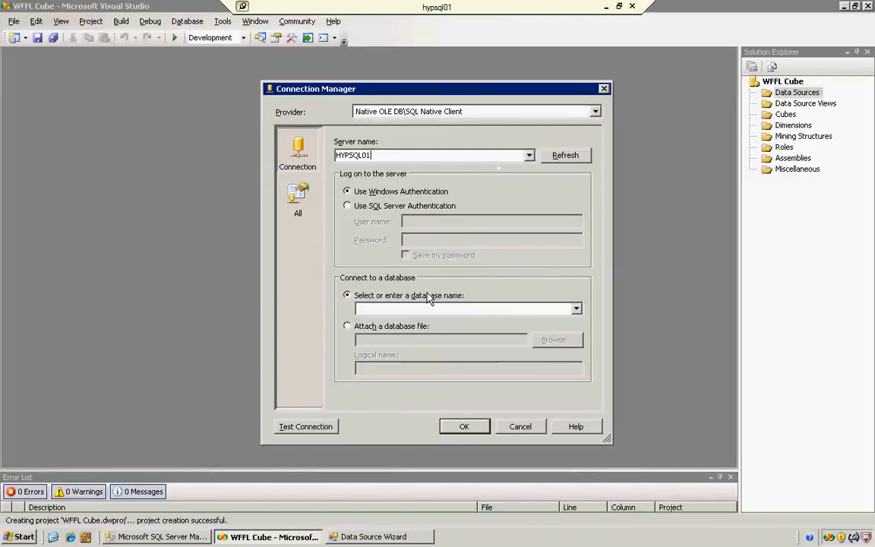
pyautogui.click(577, 308)
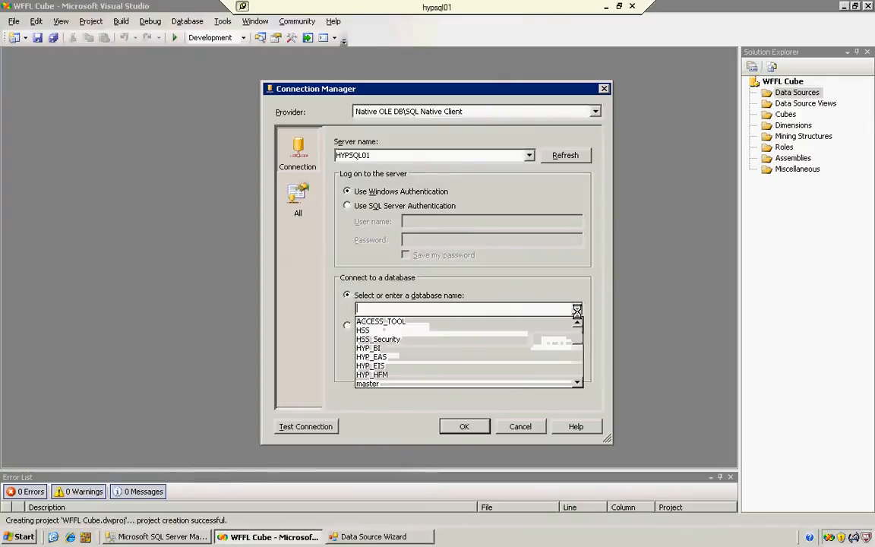
pyautogui.click(577, 359)
pyautogui.scroll(-3, 576, 372)
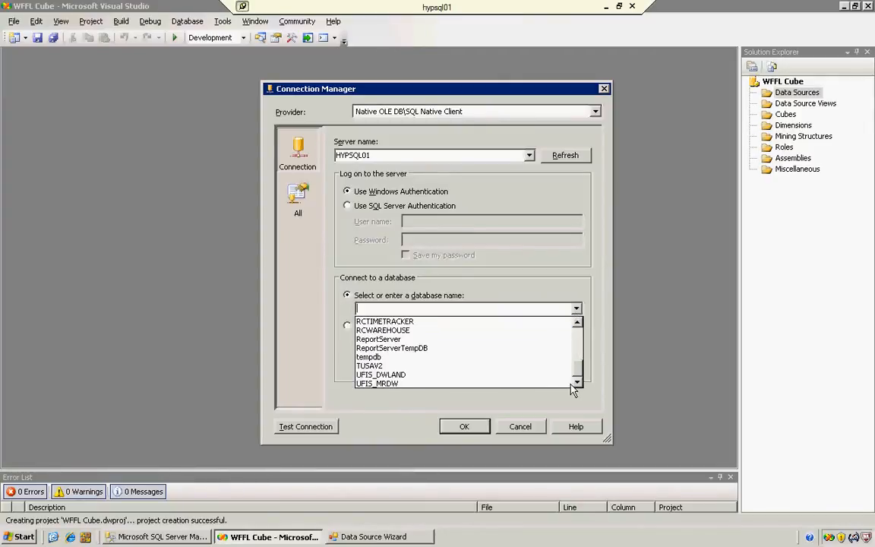
pyautogui.scroll(2, 575, 376)
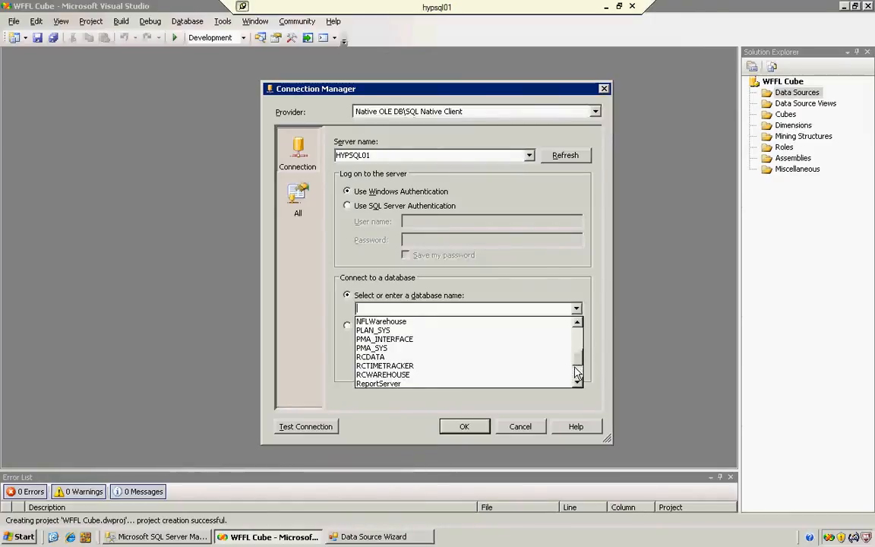
pyautogui.scroll(-1, 577, 372)
pyautogui.scroll(3, 575, 372)
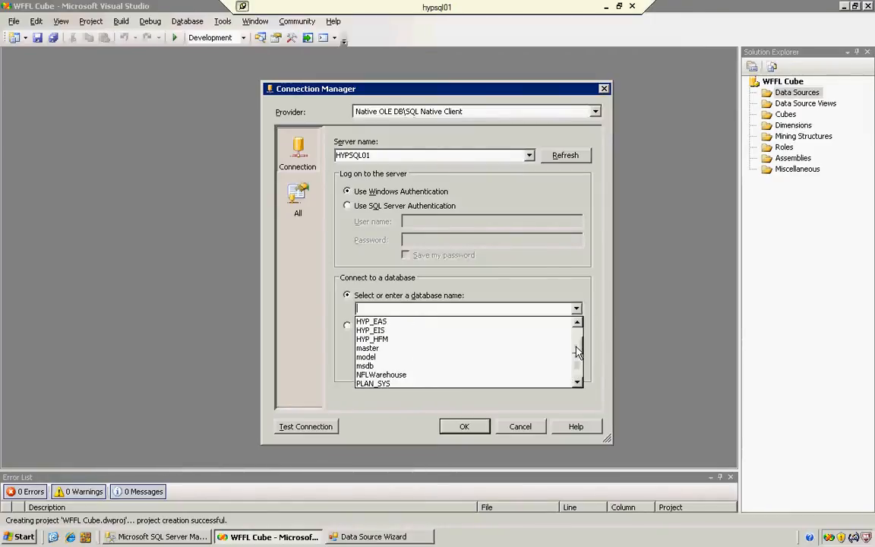
pyautogui.click(376, 374)
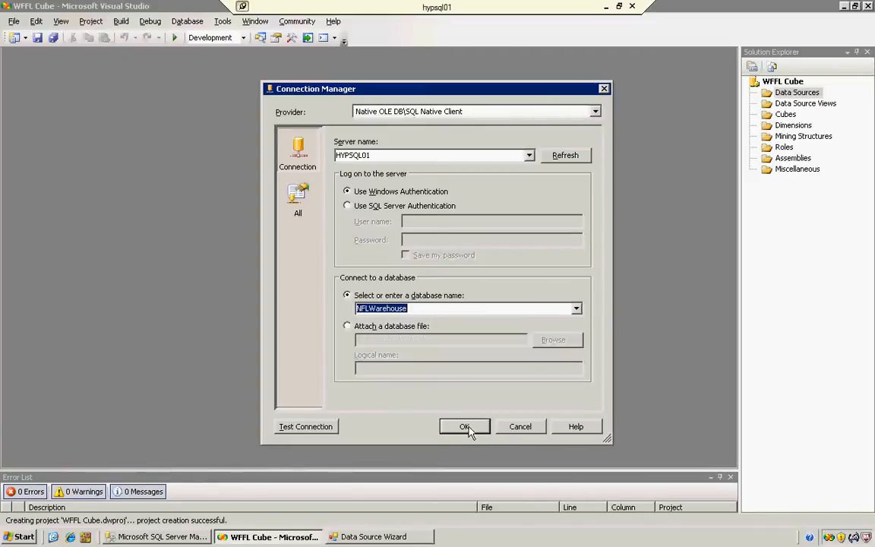
# Test the new NFLWarehouse connection and accept its settings.
pyautogui.click(307, 430)
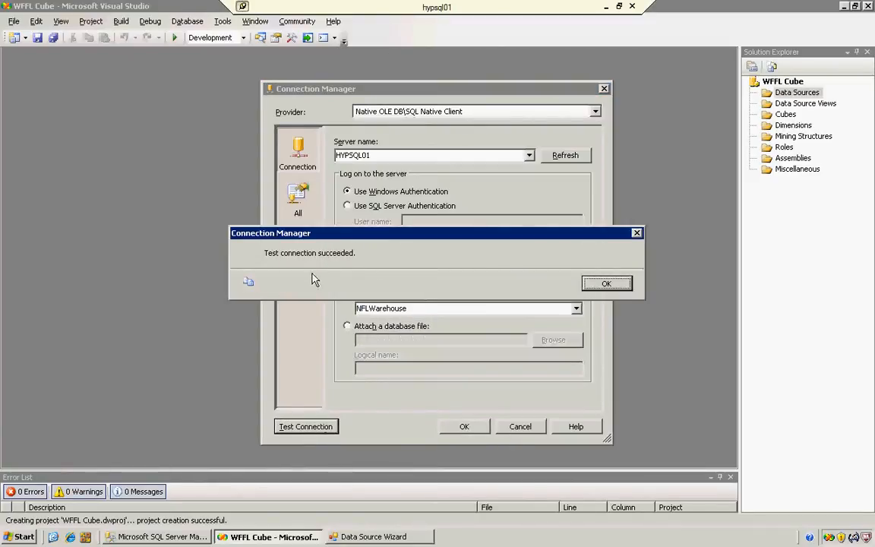
pyautogui.click(607, 284)
pyautogui.click(482, 425)
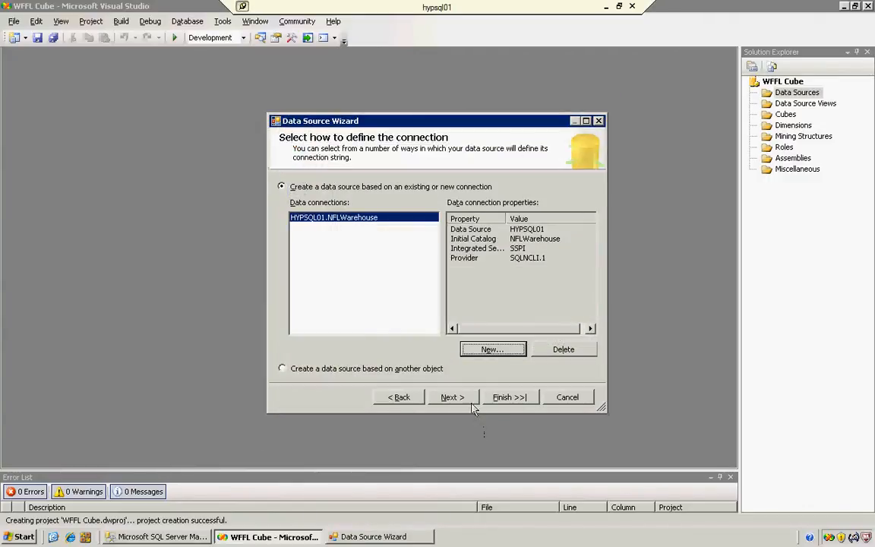
# Set the data source's impersonation to the service account and finish it with the name NFL Warehouse.
pyautogui.click(462, 398)
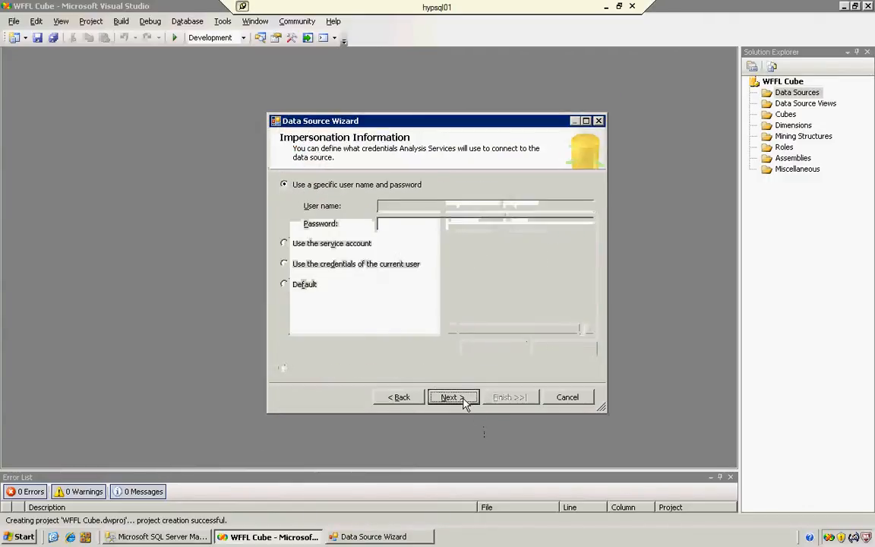
pyautogui.click(352, 249)
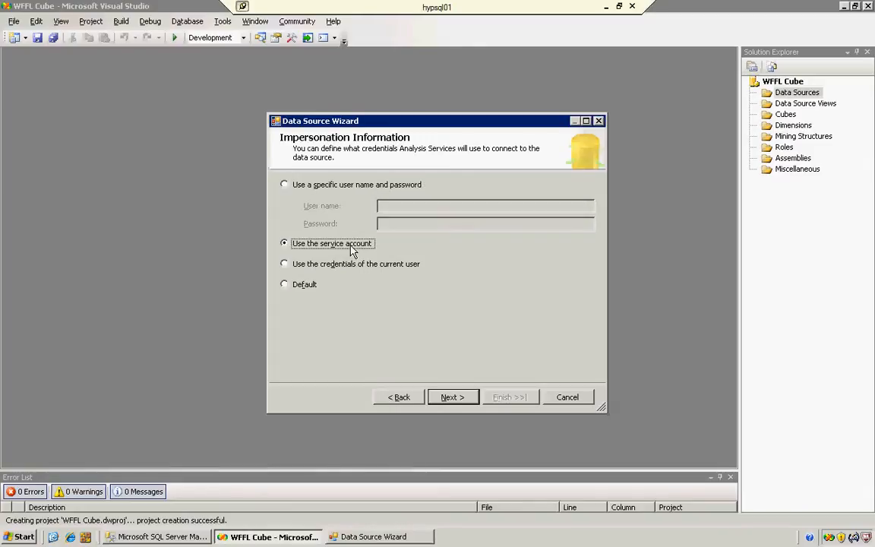
pyautogui.click(453, 397)
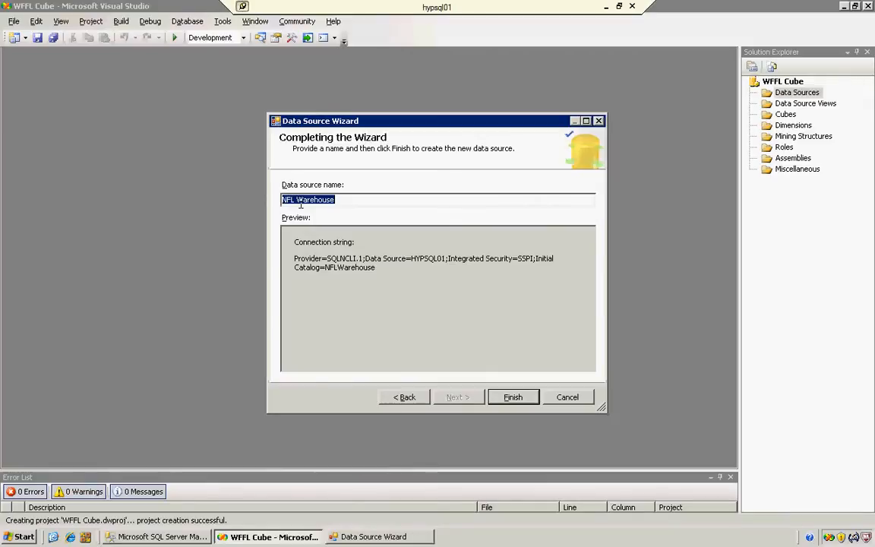
pyautogui.click(512, 396)
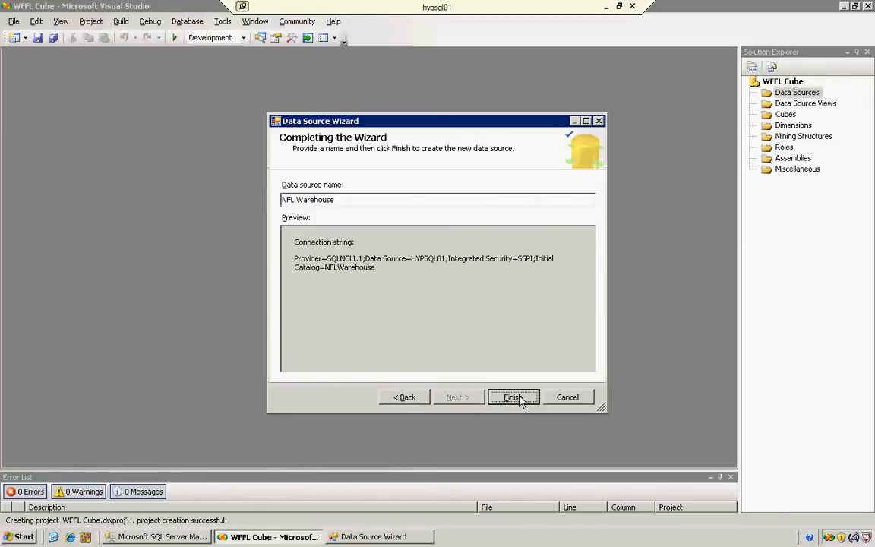
pyautogui.click(797, 92)
pyautogui.click(793, 105)
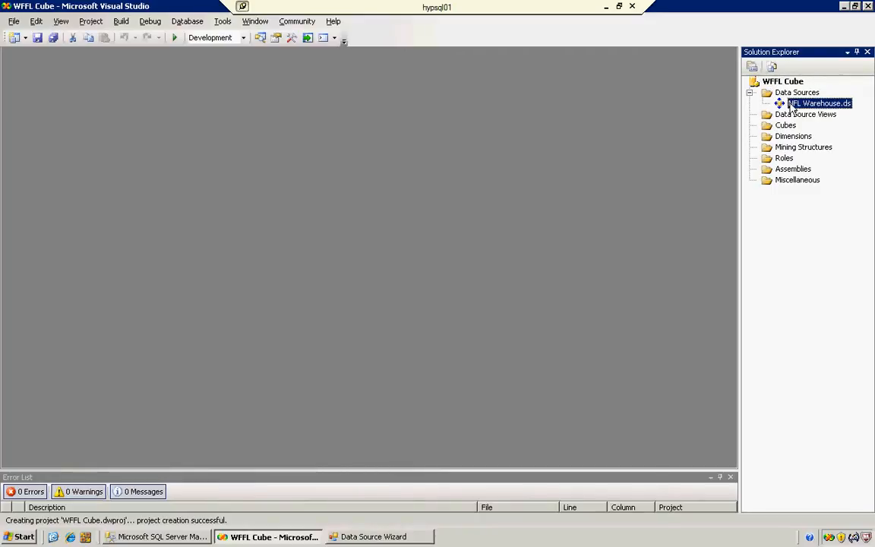
pyautogui.click(790, 116)
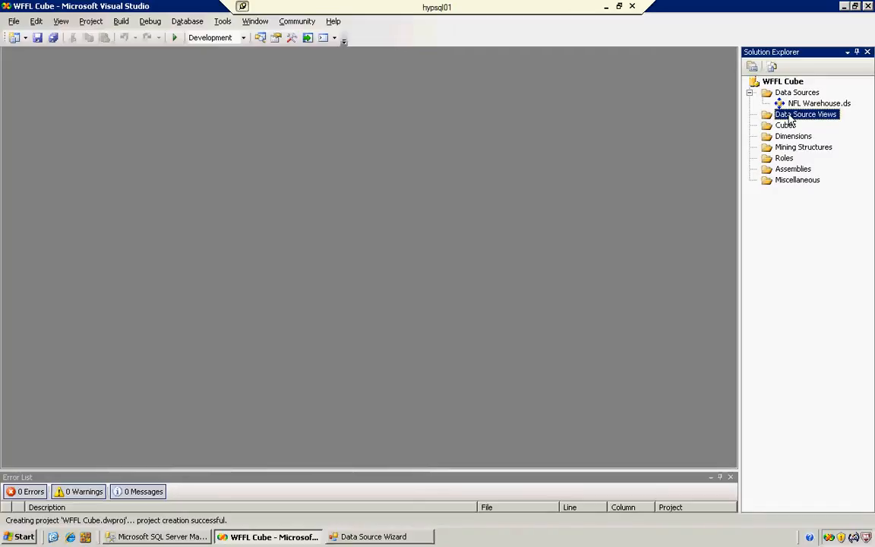
pyautogui.click(817, 104)
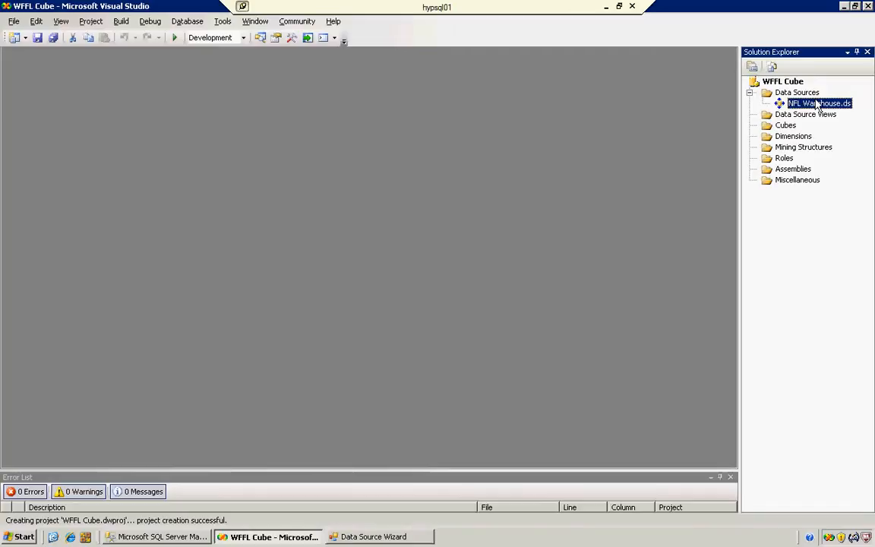
# Start a new data source view based on the NFL Warehouse data source and proceed to the table selection.
pyautogui.click(801, 115)
pyautogui.rightClick(801, 120)
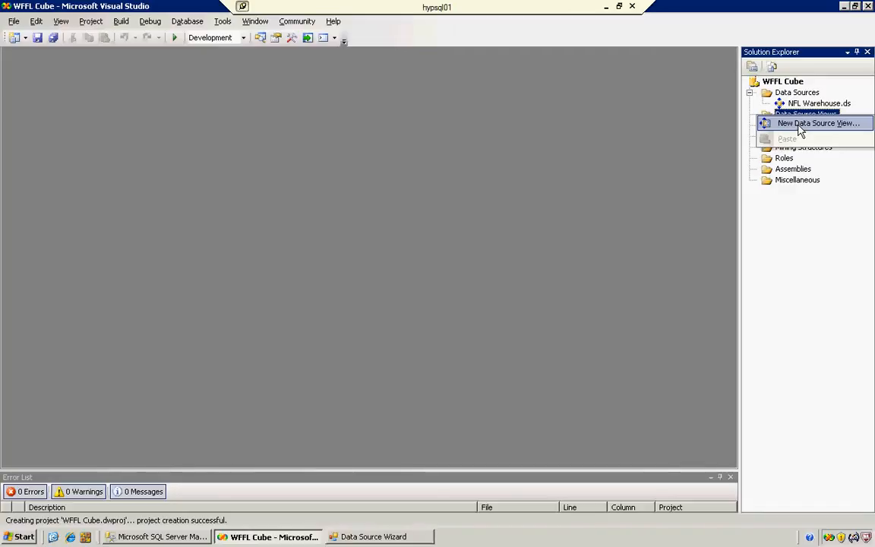
pyautogui.click(798, 126)
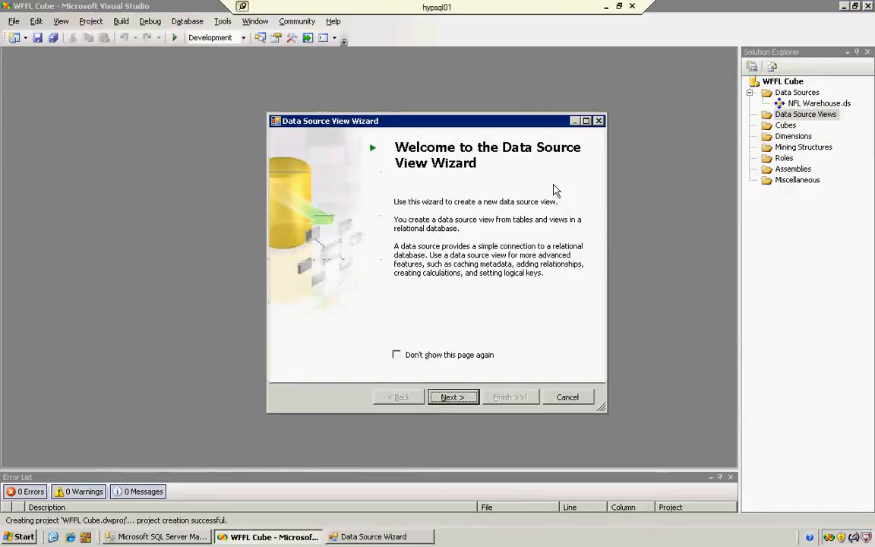
pyautogui.click(463, 398)
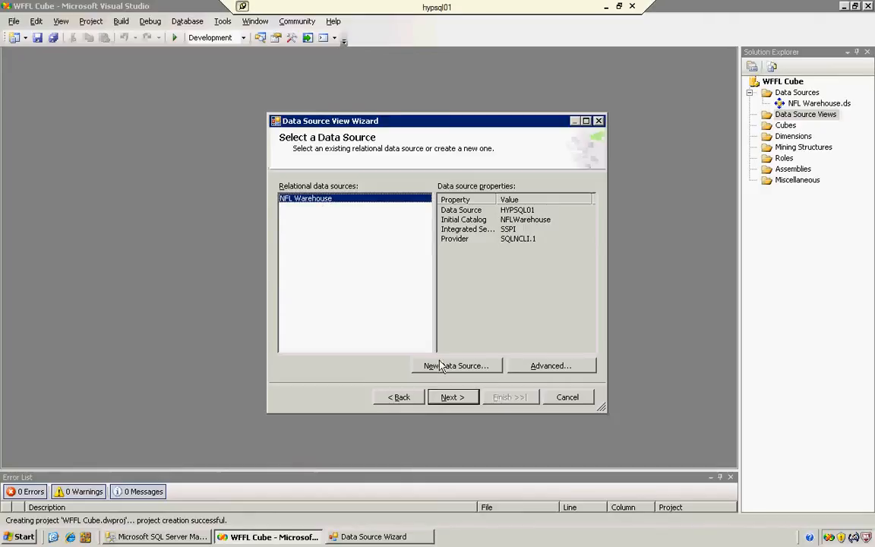
pyautogui.click(465, 398)
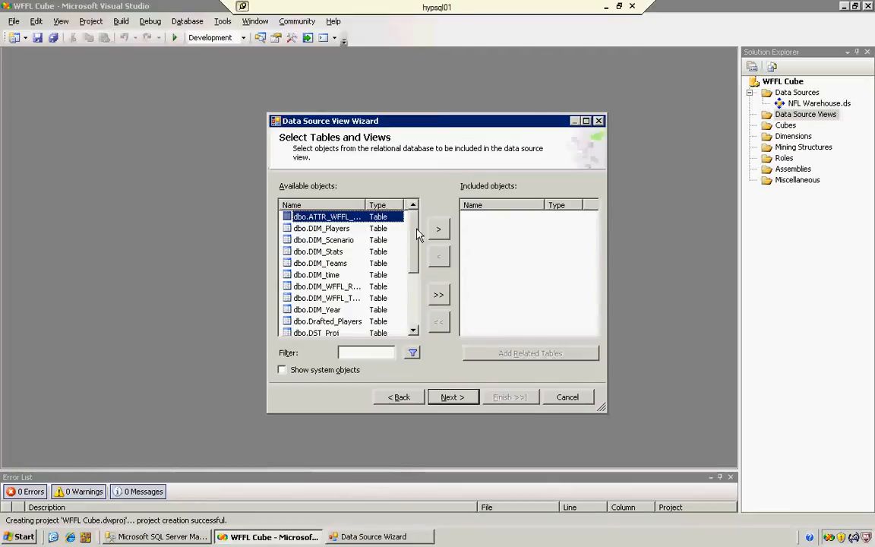
# Make the wizard window taller and widen the Name column of the available objects to show longer table names.
pyautogui.moveTo(422, 115); pyautogui.dragTo(422, 58)
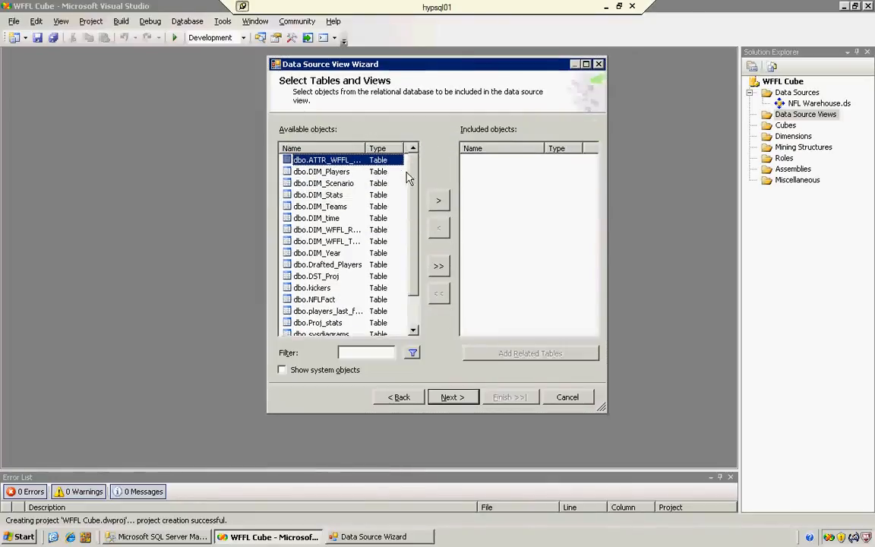
pyautogui.click(312, 289)
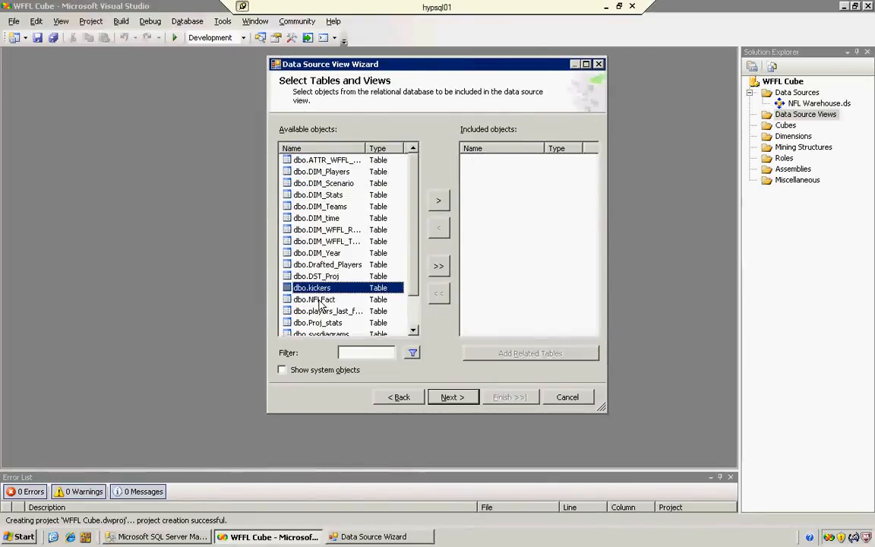
pyautogui.click(319, 311)
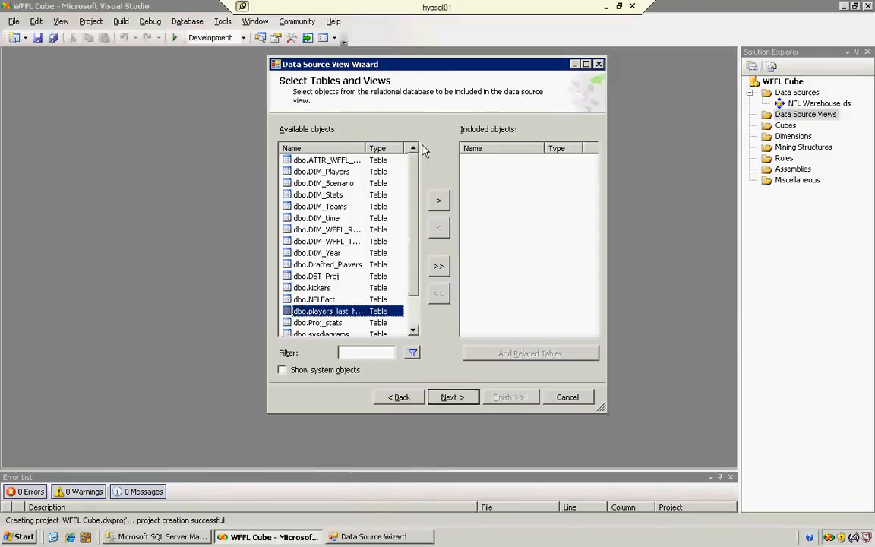
pyautogui.moveTo(367, 148)
pyautogui.mouseDown()
pyautogui.moveTo(397, 150)
pyautogui.moveTo(371, 148)
pyautogui.mouseUp()
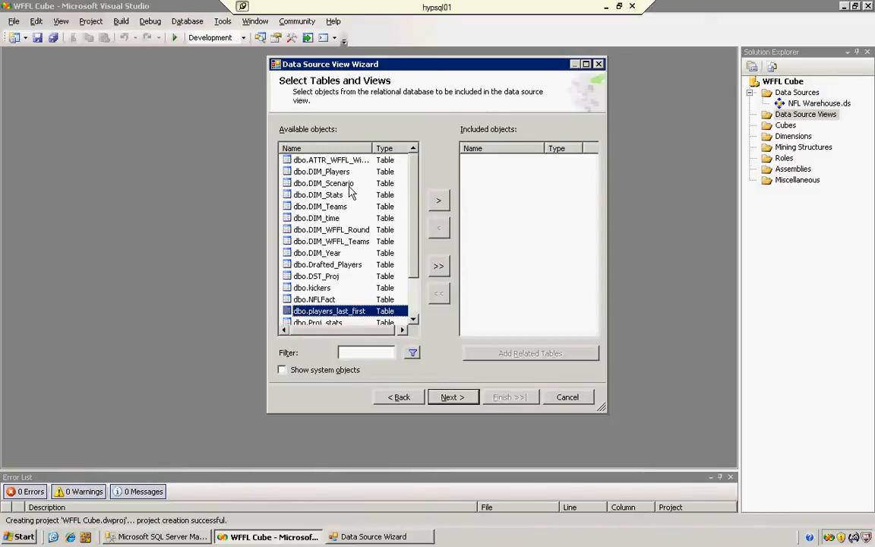
# Include the dbo.NFLFact table in the data source view and add all of its related tables.
pyautogui.click(316, 299)
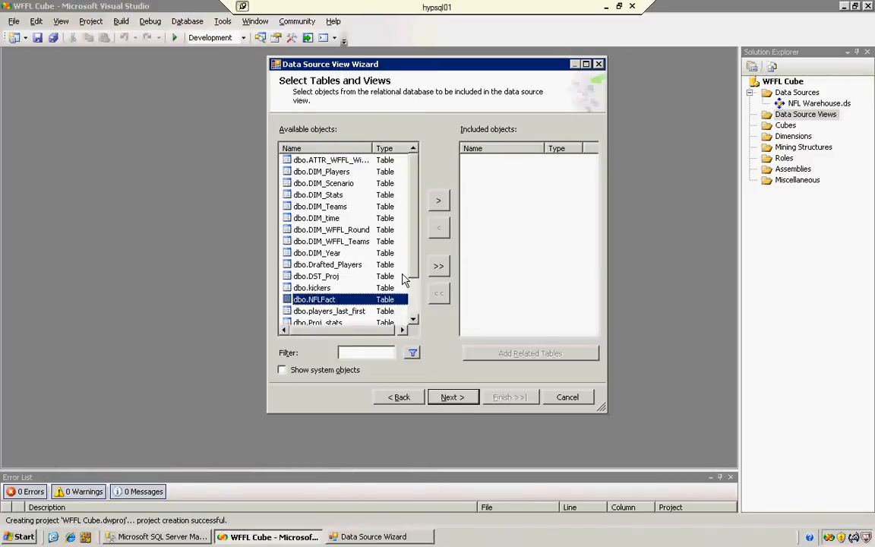
pyautogui.click(340, 174)
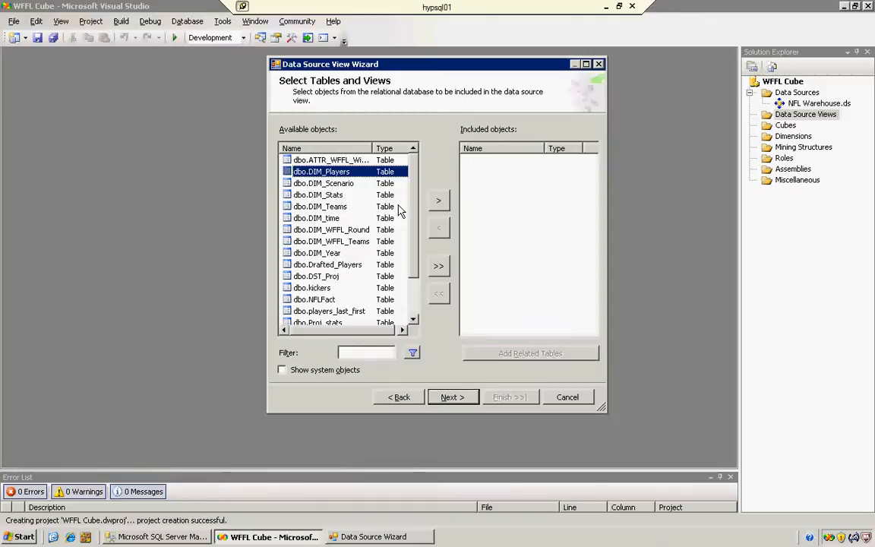
pyautogui.click(330, 299)
pyautogui.click(439, 203)
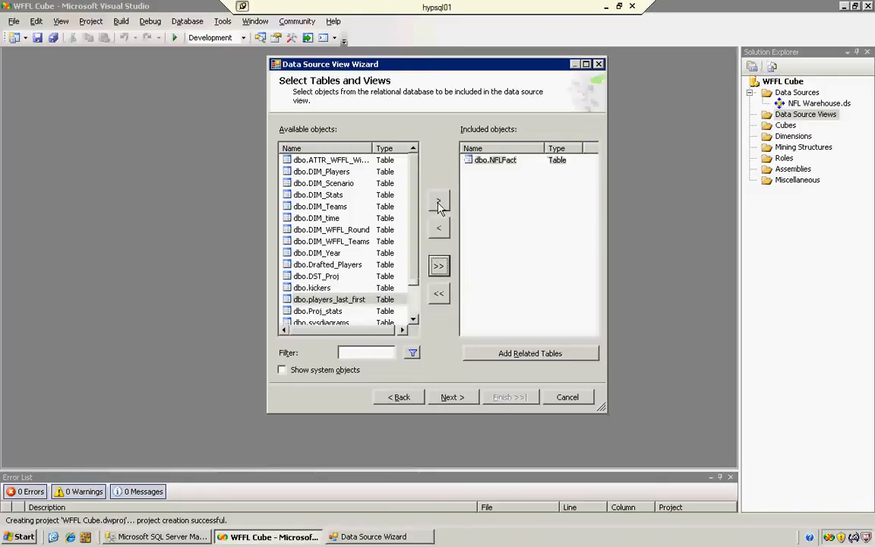
pyautogui.click(517, 354)
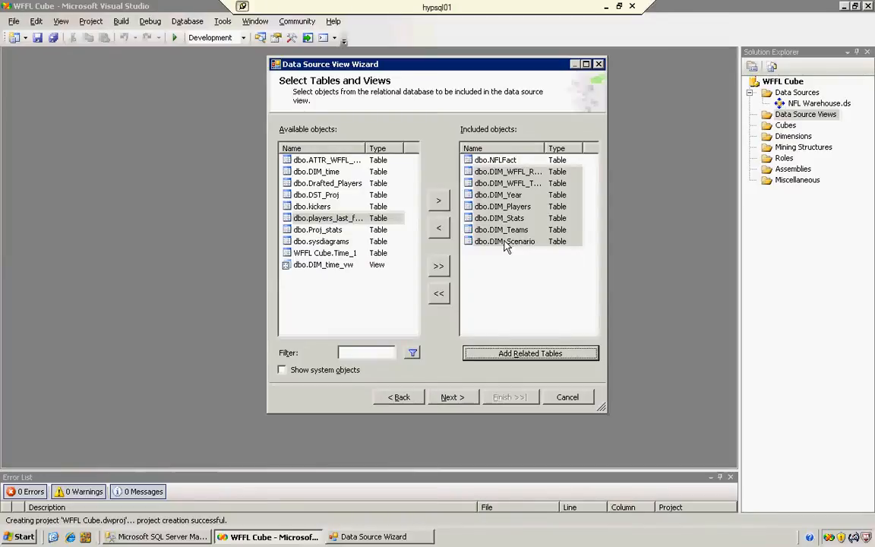
# Include the dbo.DIM_time_vw view and finish the data source view with the name NFL Warehouse.
pyautogui.click(341, 266)
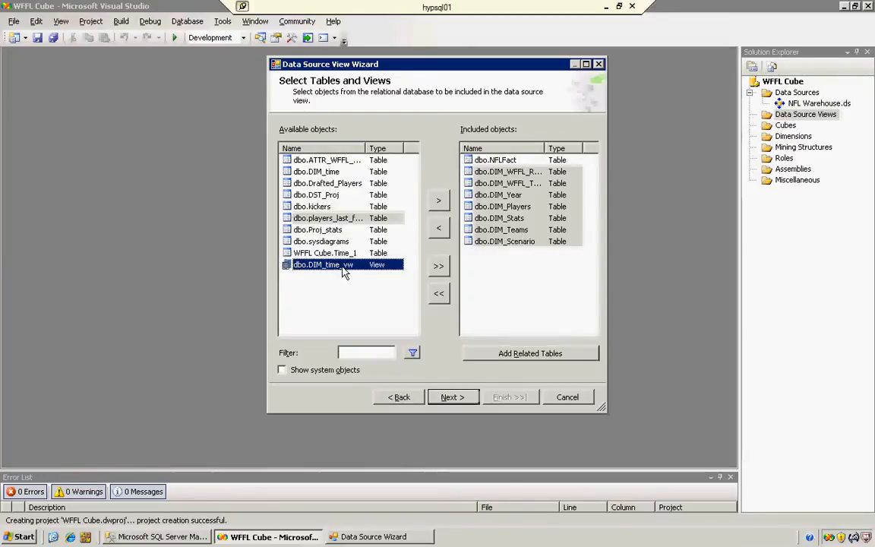
pyautogui.click(438, 200)
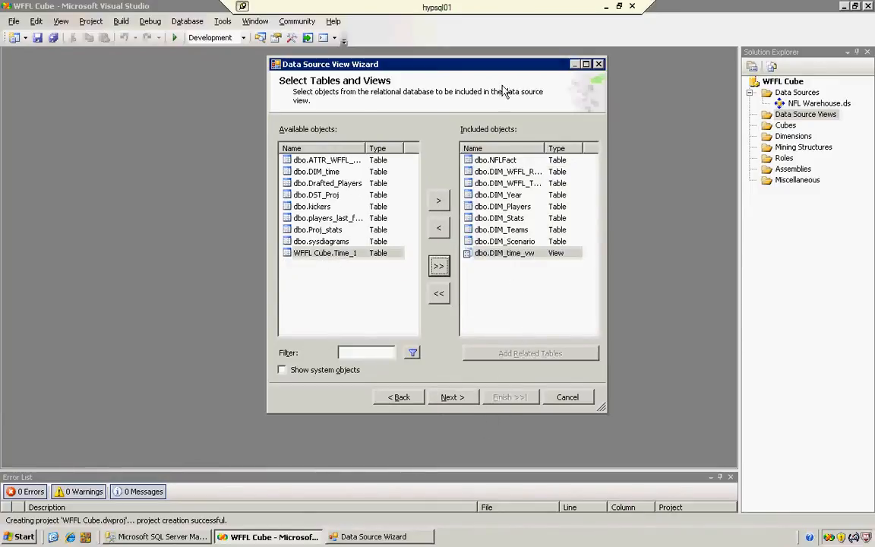
pyautogui.click(454, 398)
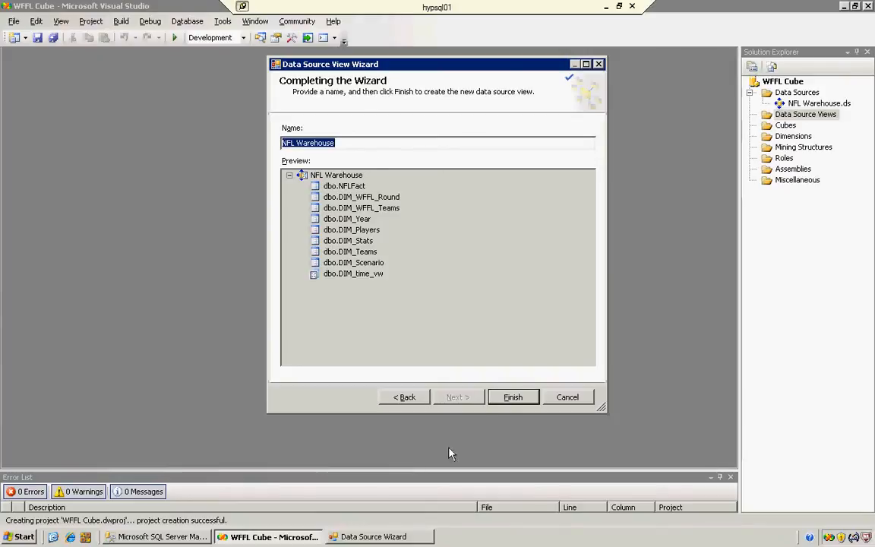
pyautogui.click(515, 398)
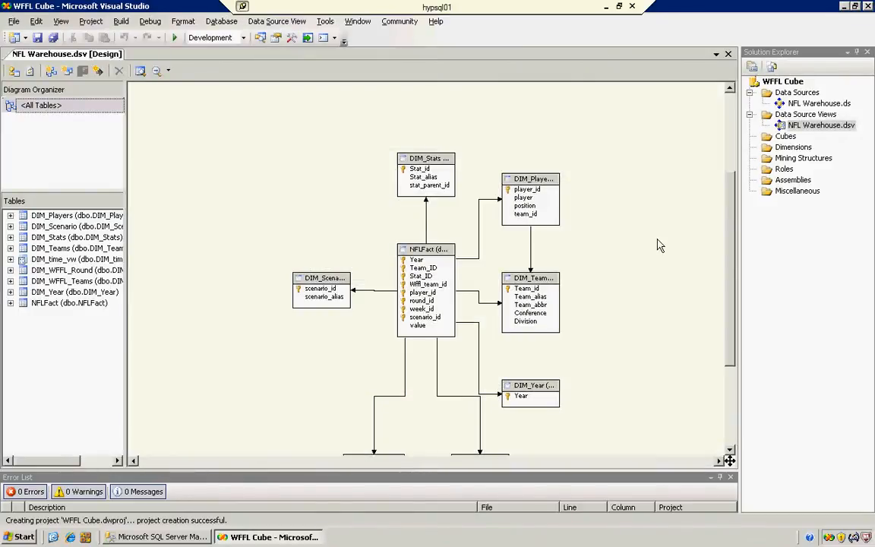
# Compare the data source view diagram with the star schema diagram in SQL Server Management Studio, and return to Visual Studio.
pyautogui.moveTo(730, 218); pyautogui.dragTo(729, 249)
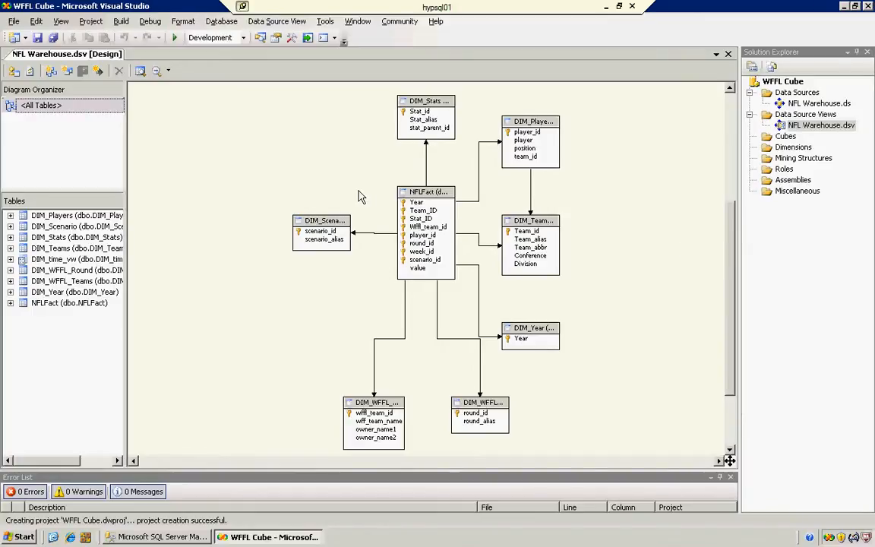
pyautogui.hotkey('alt', 'Tab')
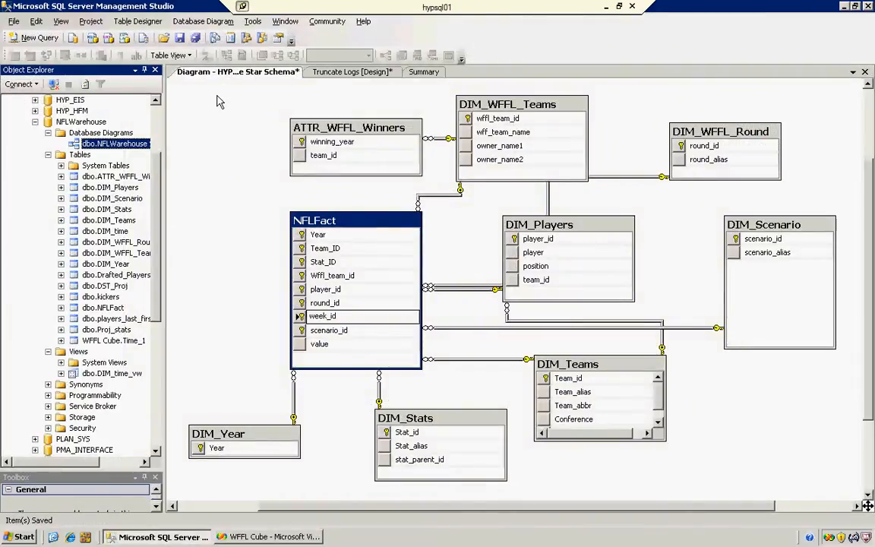
pyautogui.click(293, 539)
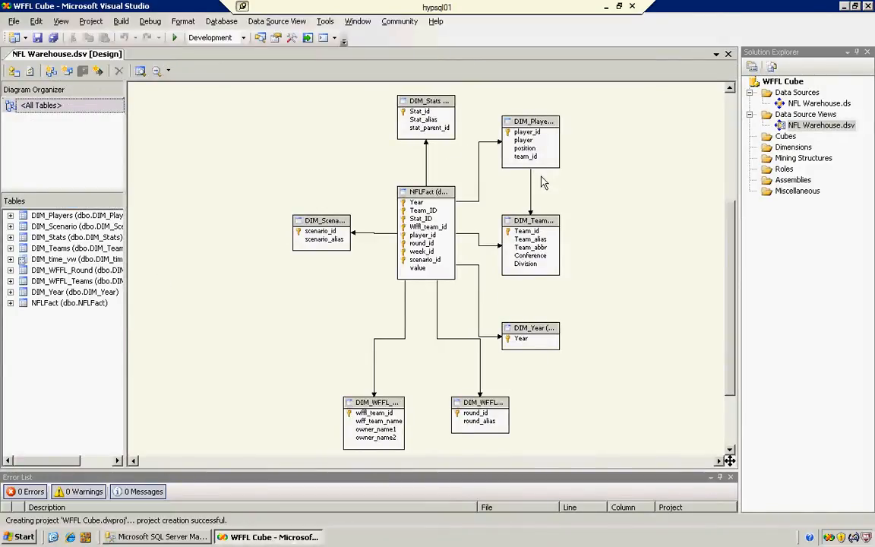
# Locate DIM_time_vw in the diagram and move it directly below DIM_Scenario, beside the NFLFact table.
pyautogui.click(32, 259)
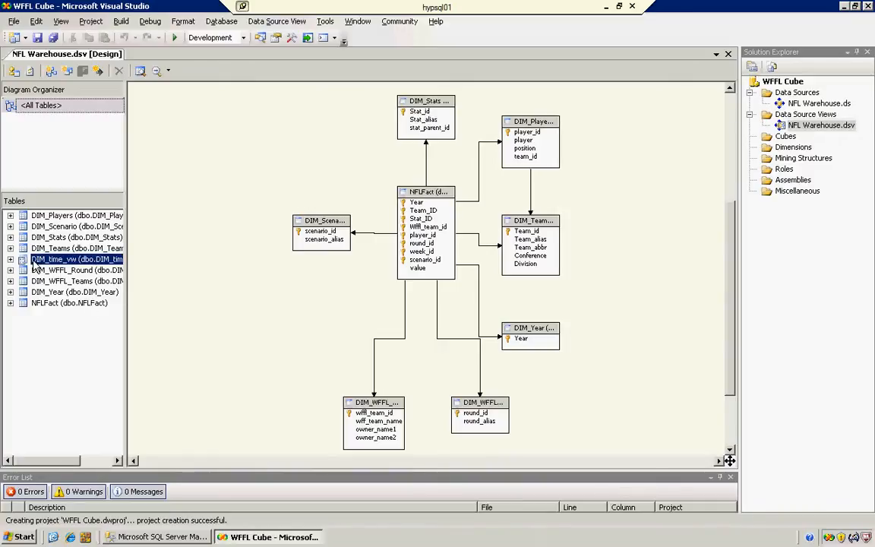
pyautogui.moveTo(33, 263); pyautogui.dragTo(232, 176)
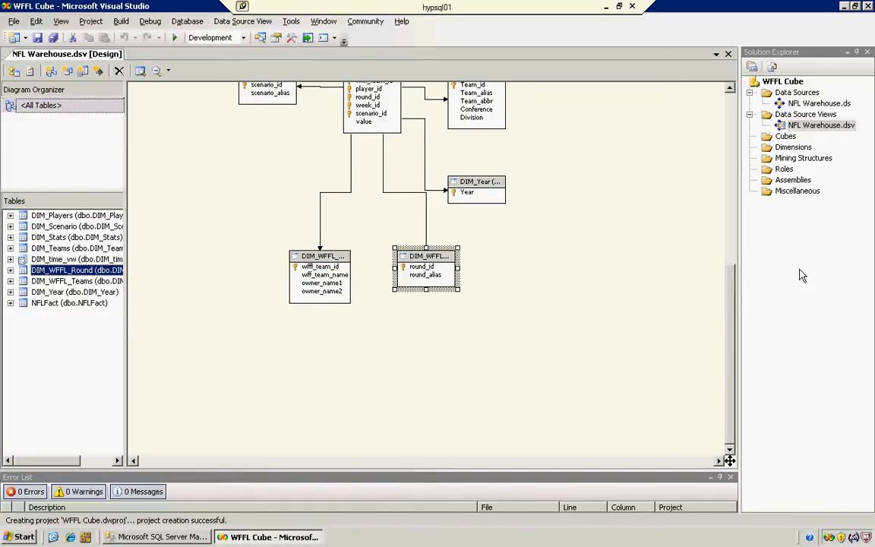
pyautogui.moveTo(733, 328); pyautogui.dragTo(738, 266)
pyautogui.doubleClick(17, 271)
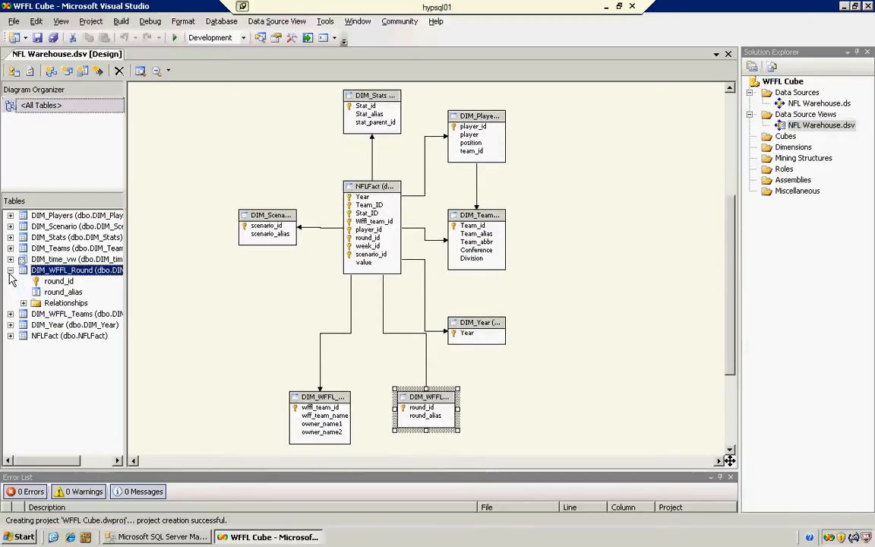
pyautogui.moveTo(25, 277)
pyautogui.mouseDown()
pyautogui.moveTo(175, 244)
pyautogui.moveTo(252, 310)
pyautogui.moveTo(26, 267)
pyautogui.mouseUp()
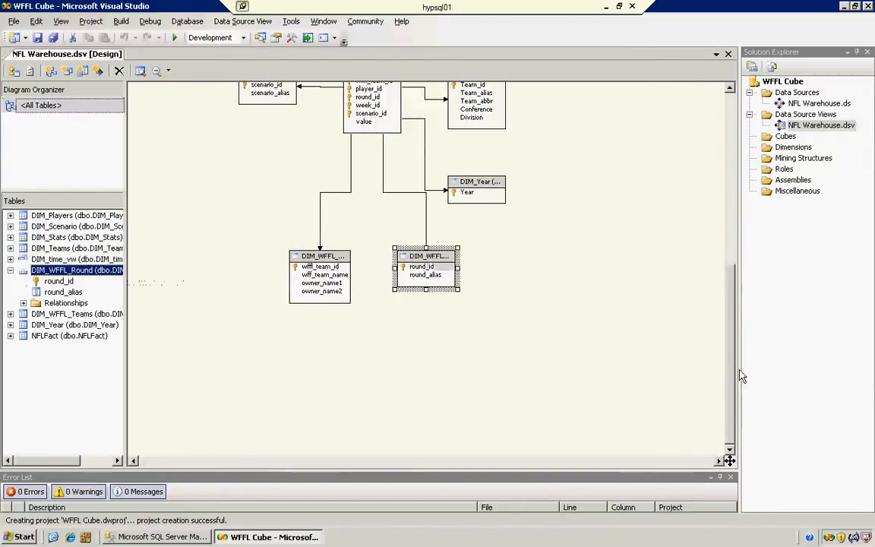
pyautogui.moveTo(730, 373); pyautogui.dragTo(737, 228)
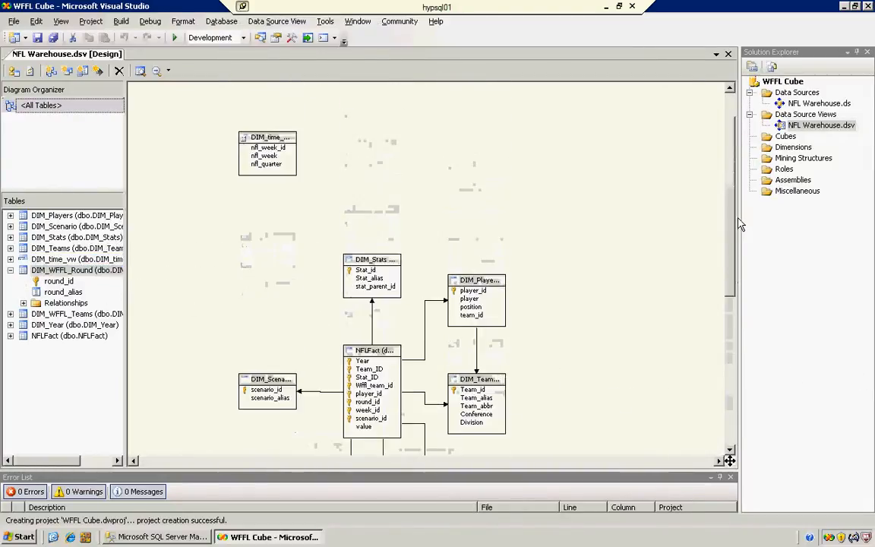
pyautogui.moveTo(258, 150); pyautogui.dragTo(252, 445)
pyautogui.moveTo(731, 288); pyautogui.dragTo(718, 354)
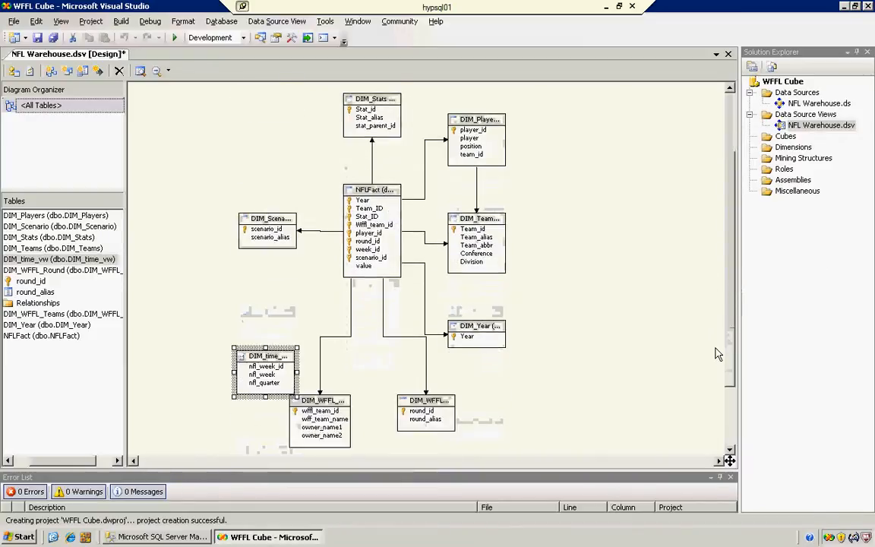
pyautogui.moveTo(283, 343); pyautogui.dragTo(282, 270)
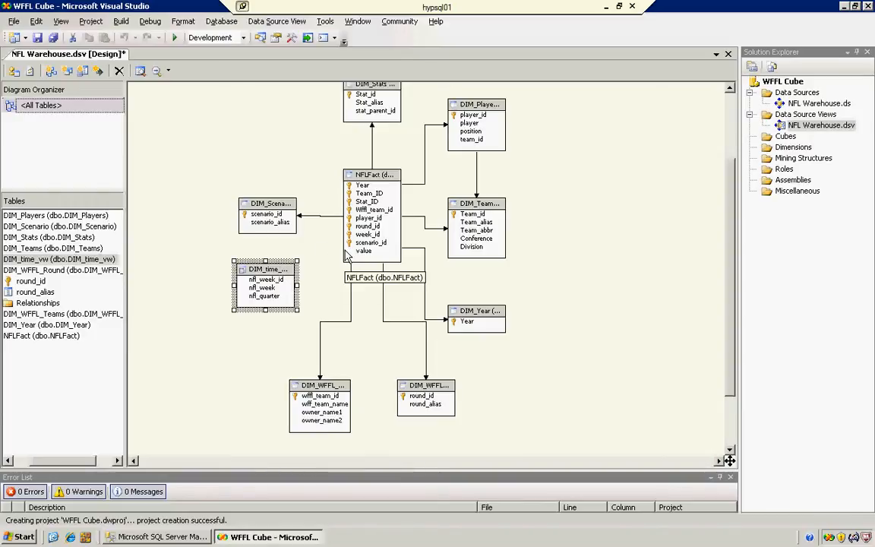
# Create a relationship from NFLFact's week_id to DIM_time_vw's nfl_week_id, and define the logical primary key for it.
pyautogui.click(364, 235)
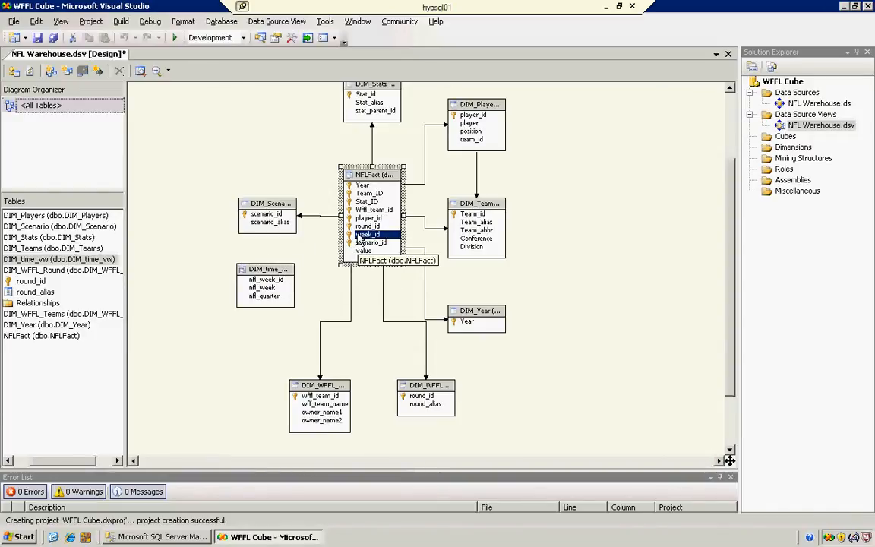
pyautogui.moveTo(360, 241); pyautogui.dragTo(250, 258)
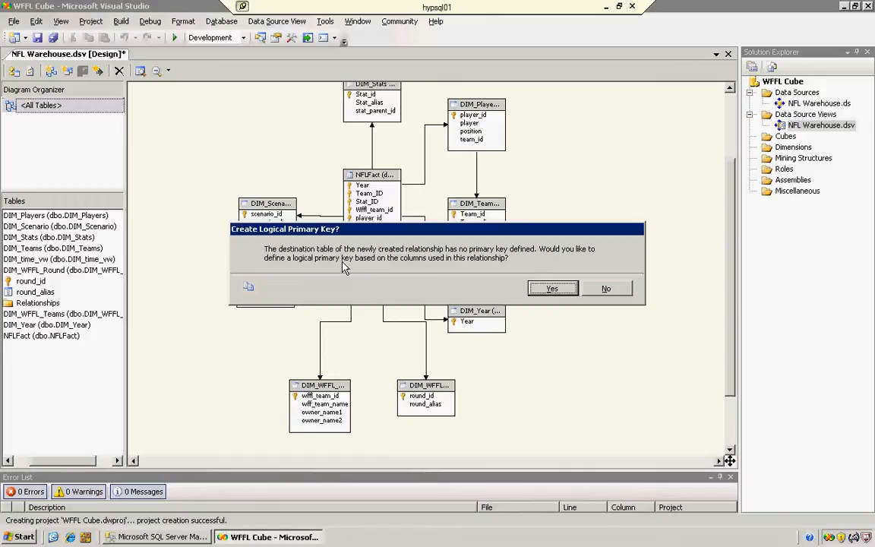
pyautogui.click(550, 289)
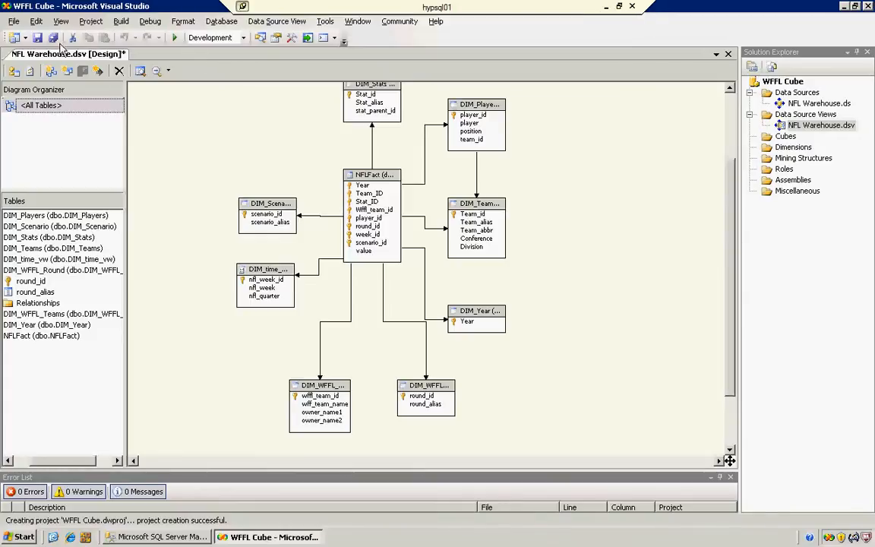
# Save the NFL Warehouse data source view and minimize the hypsql01 remote session.
pyautogui.click(37, 37)
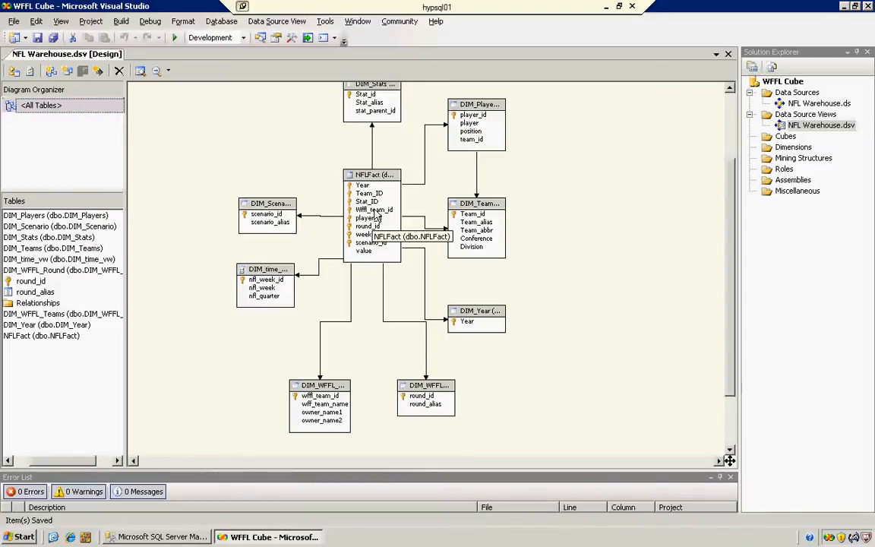
pyautogui.click(607, 7)
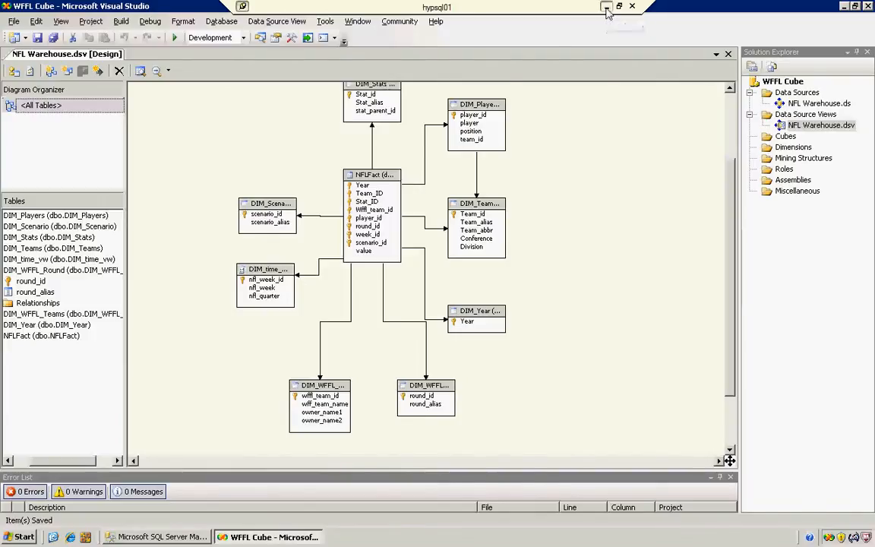